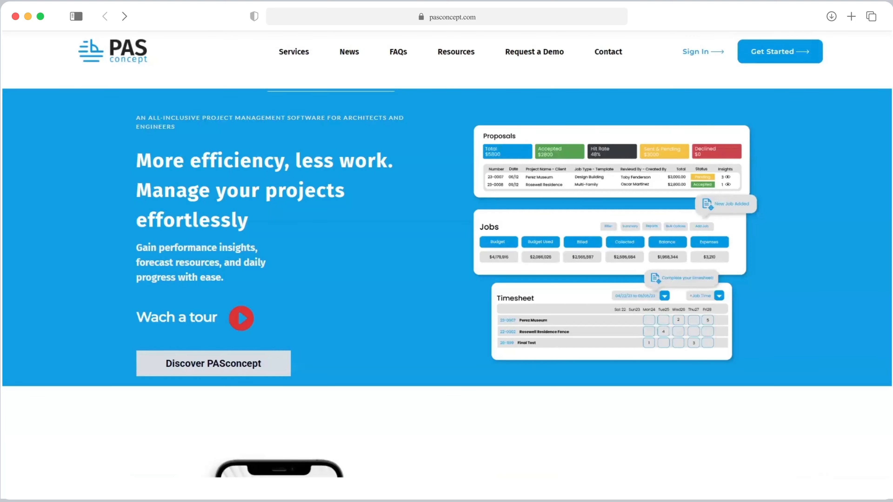
Sign in to PASconcept with the prefilled account credentials.
left_click(694, 54)
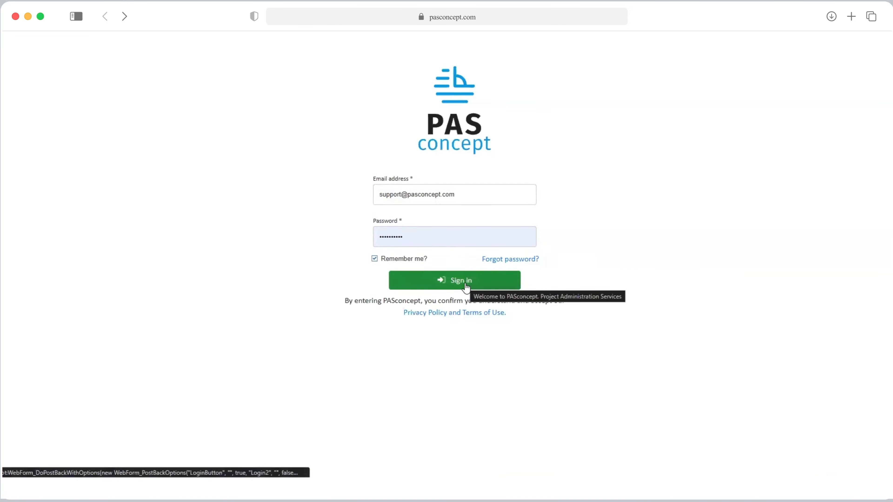
left_click(466, 287)
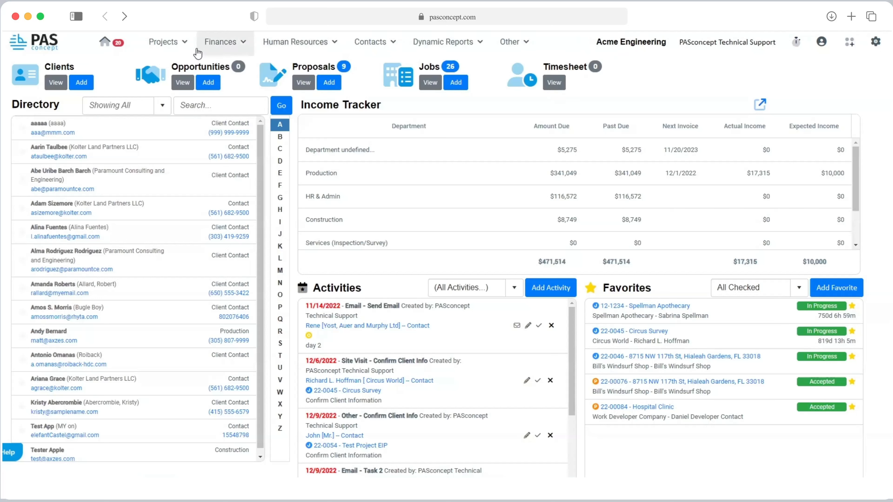
Open the Timesheet page from the project Time Entries options.
left_click(162, 44)
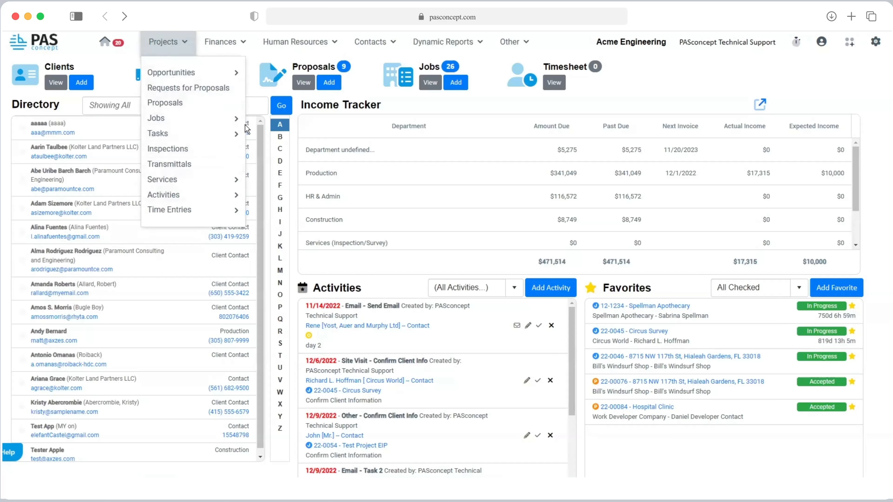
left_click(228, 120)
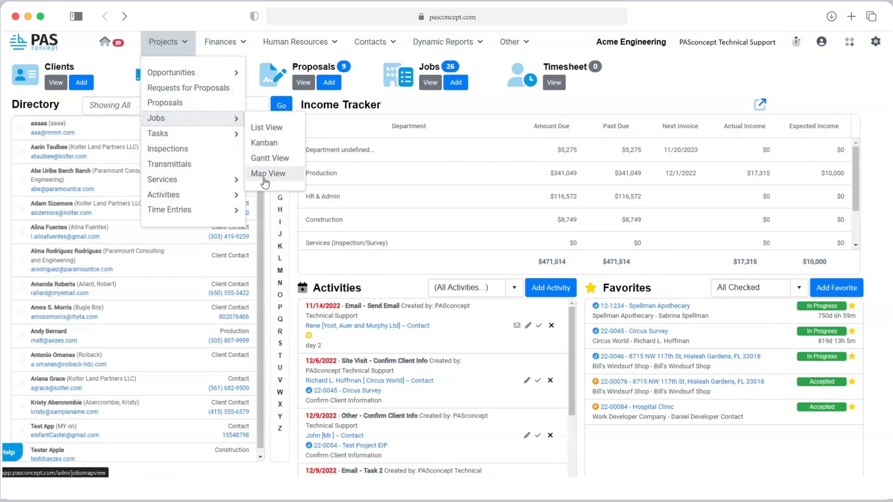
left_click(195, 211)
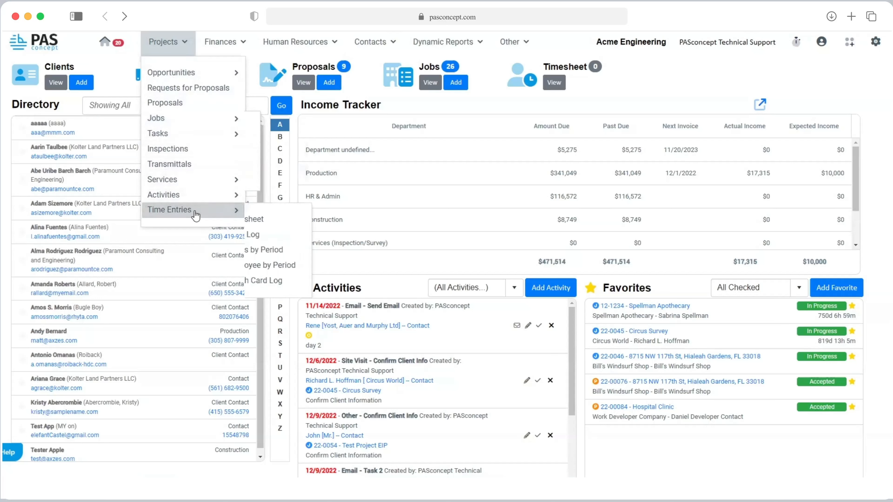
left_click(274, 226)
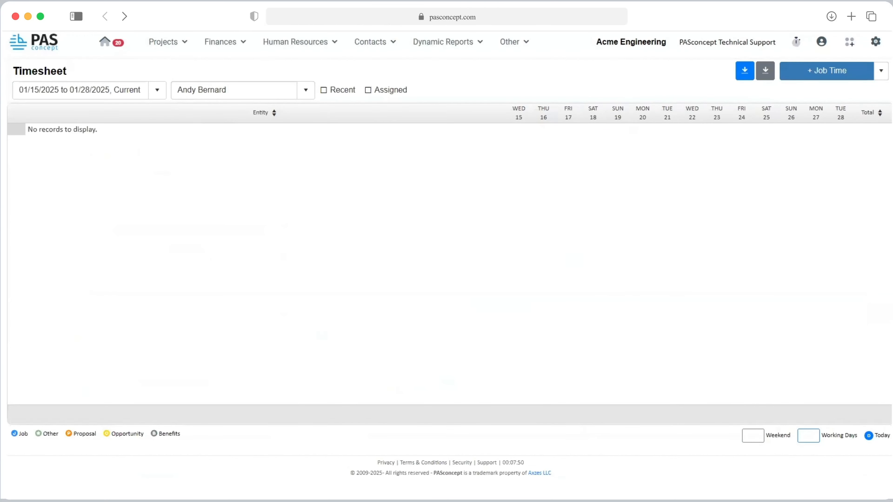
Return to the home dashboard and view the timesheet through its dashboard shortcut.
left_click(119, 49)
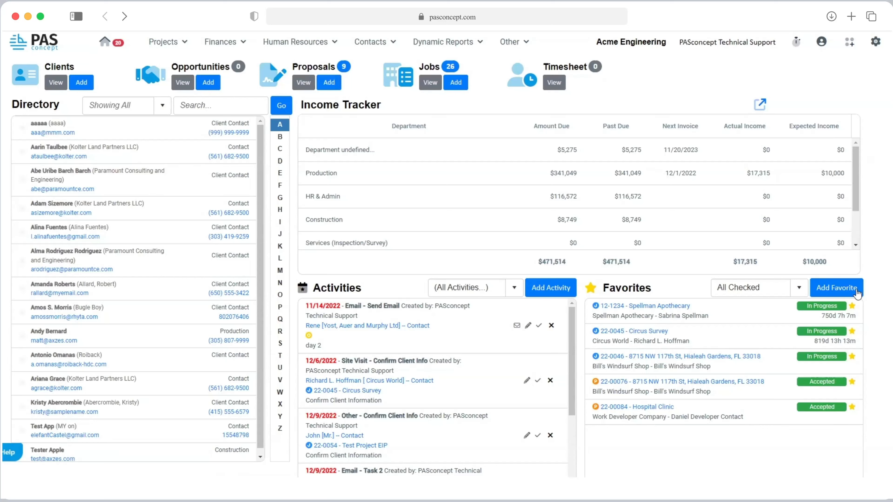
left_click(558, 87)
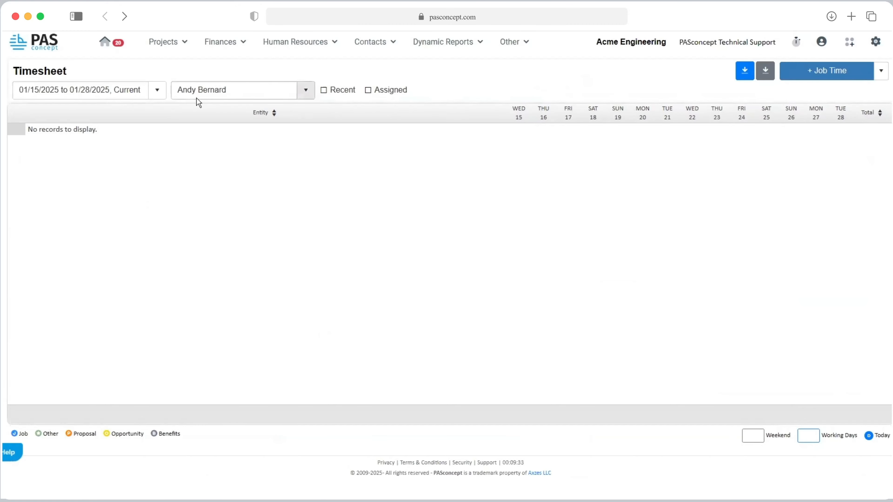
Look through the timesheet's employee list and close it without changing the selected employee.
left_click(184, 88)
left_click_drag(183, 89, 241, 87)
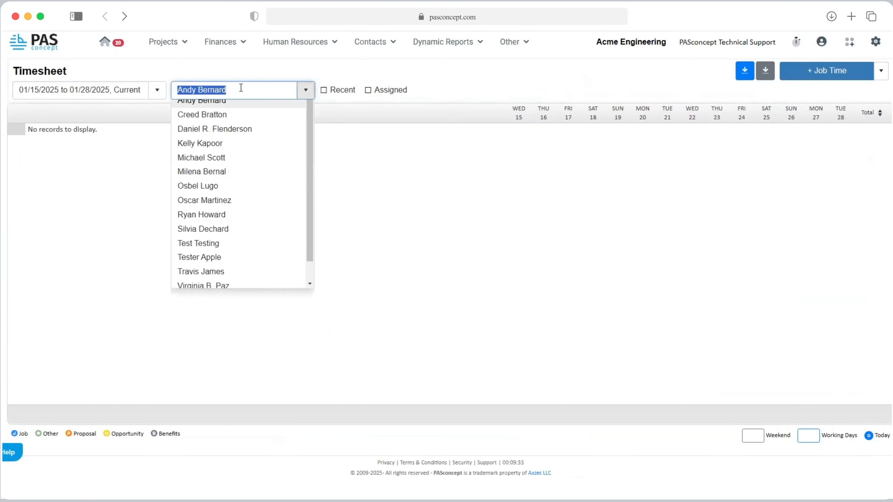
left_click(478, 84)
left_click(303, 93)
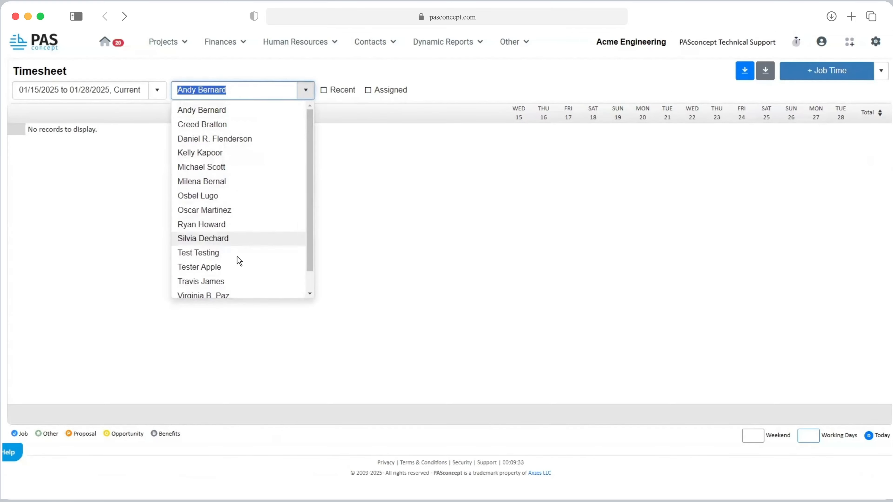
left_click(456, 72)
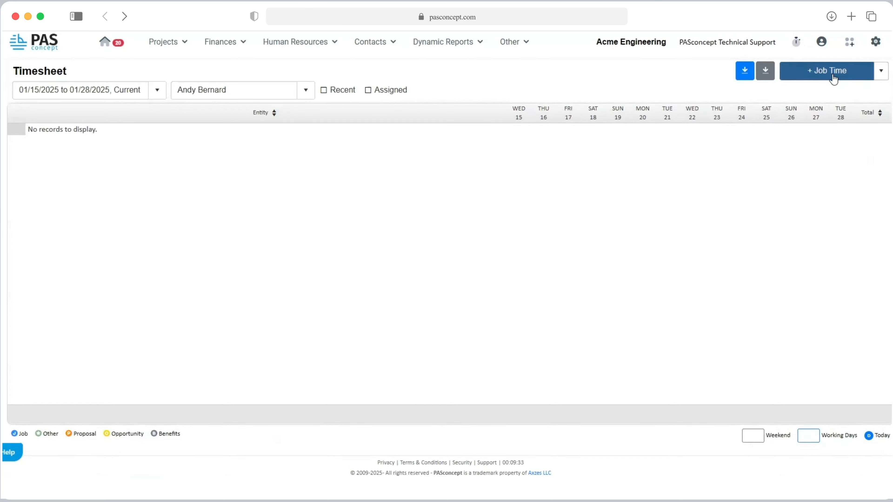
Start a new Job Time entry on the timesheet and bring up the list of available jobs.
left_click(885, 72)
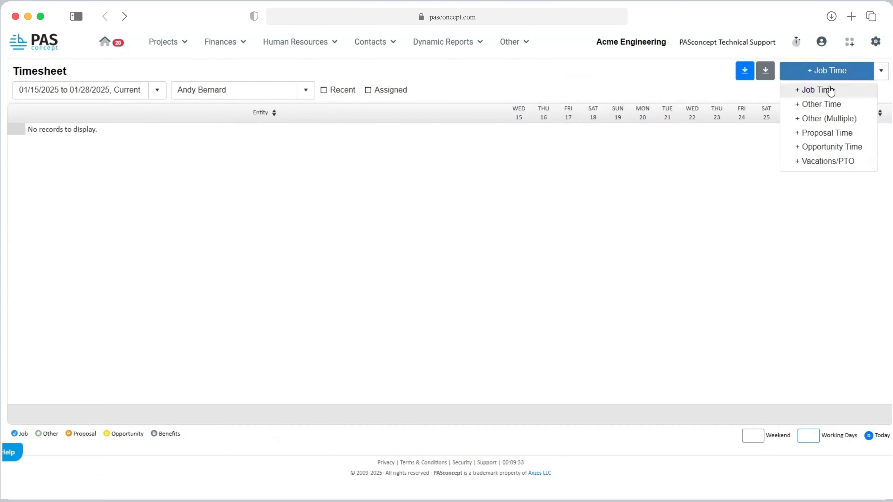
left_click(814, 90)
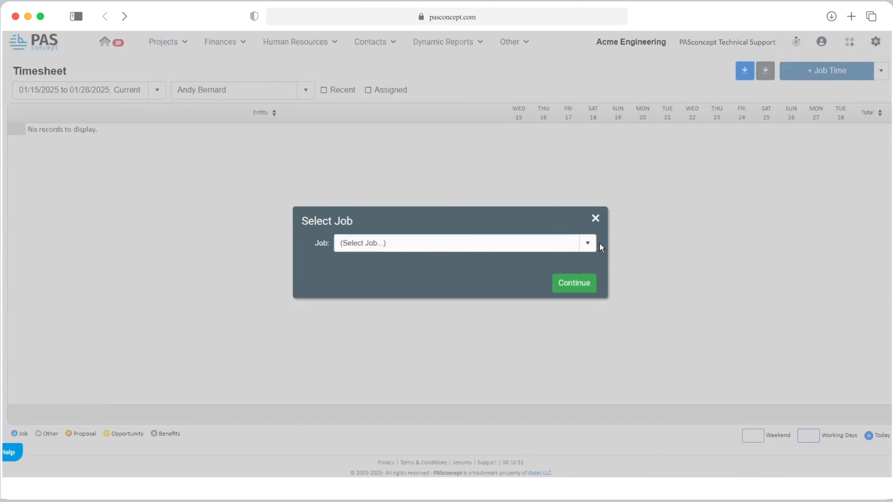
left_click(592, 244)
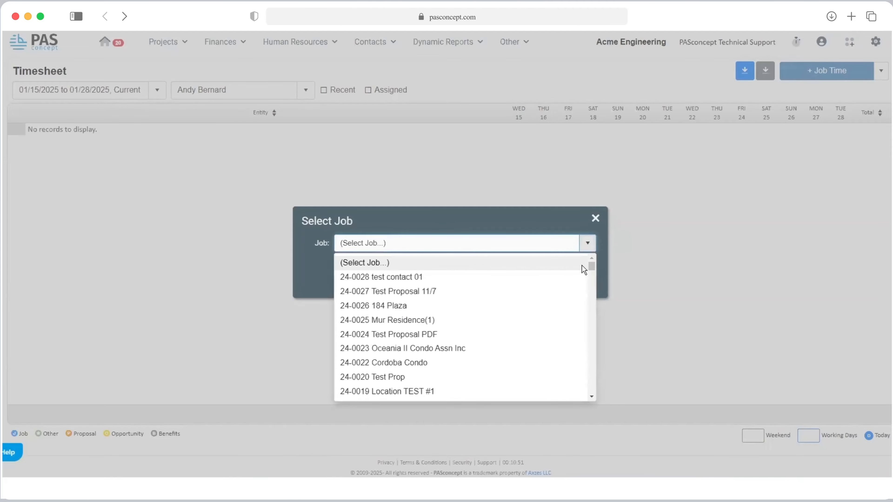
mouse_move(589, 268)
left_mouse_down()
mouse_move(590, 388)
mouse_move(603, 258)
left_mouse_up()
Search the job list for "spell" and for "mur", clearing each search.
triple_click(426, 247)
type("spell")
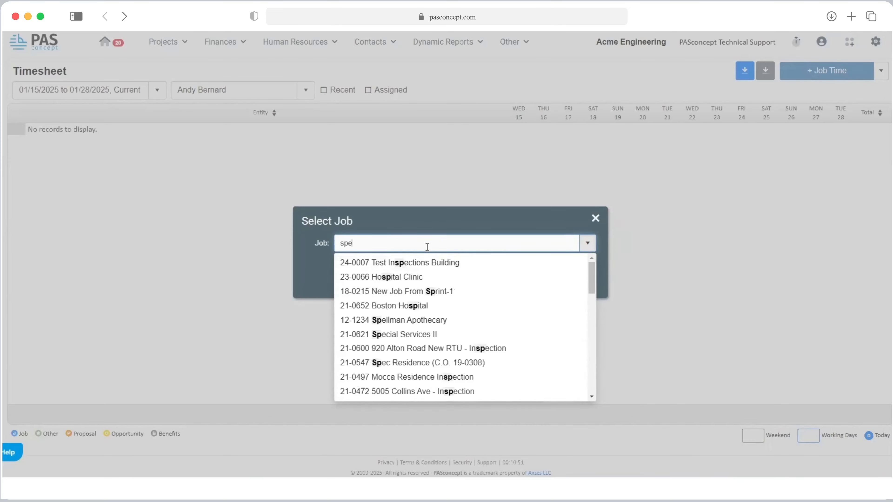
key("BackSpace")
key("BackSpace")
key("BackSpace")
key("BackSpace")
key("BackSpace")
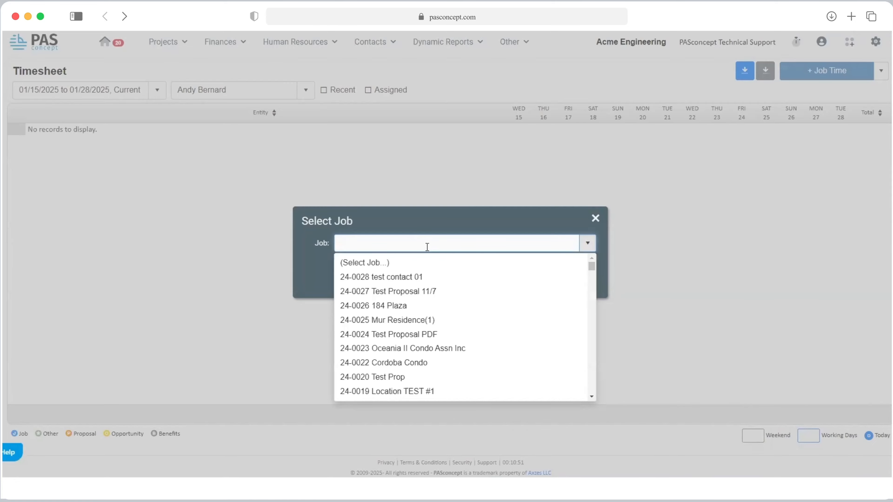
type("mur")
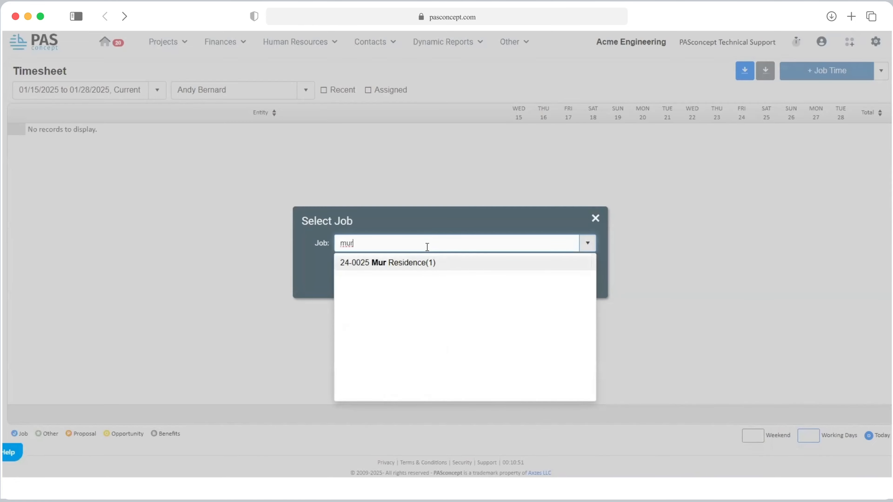
key("BackSpace")
key("BackSpace")
key("BackSpace")
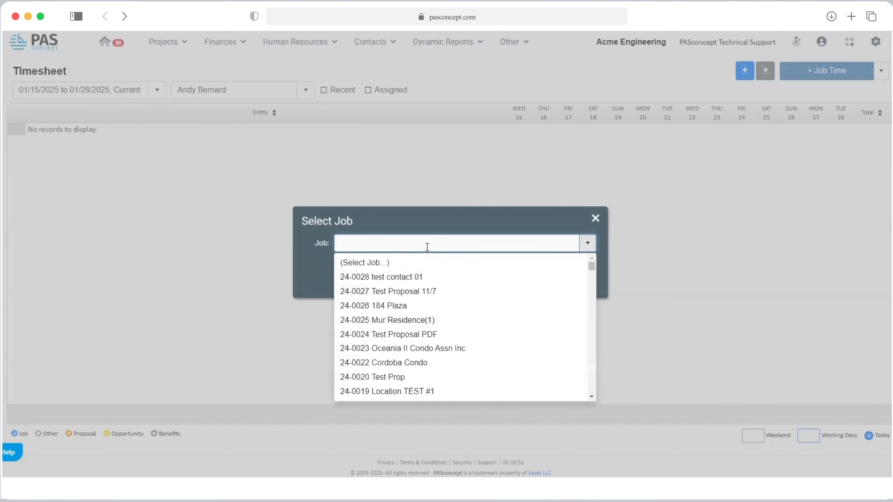
Find the Spellman Apothecary job with the search text "spell" and continue to its time entry form.
type("spell")
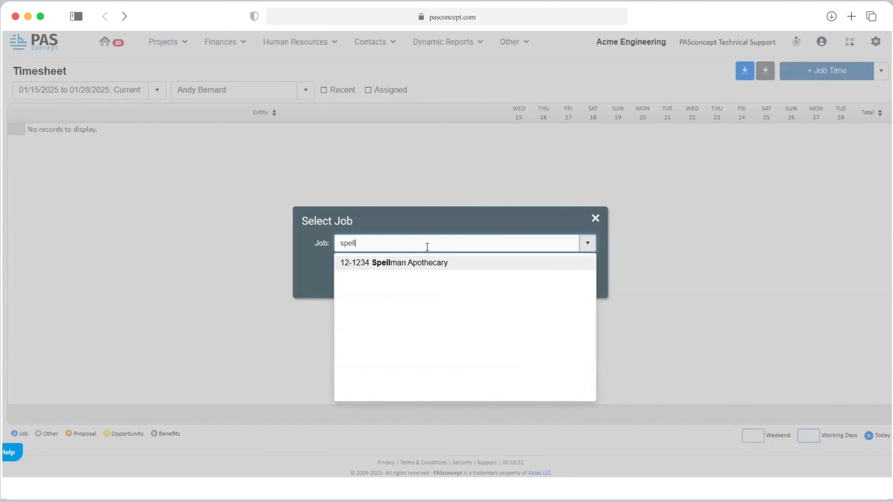
key("BackSpace")
key("BackSpace")
key("BackSpace")
key("BackSpace")
key("BackSpace")
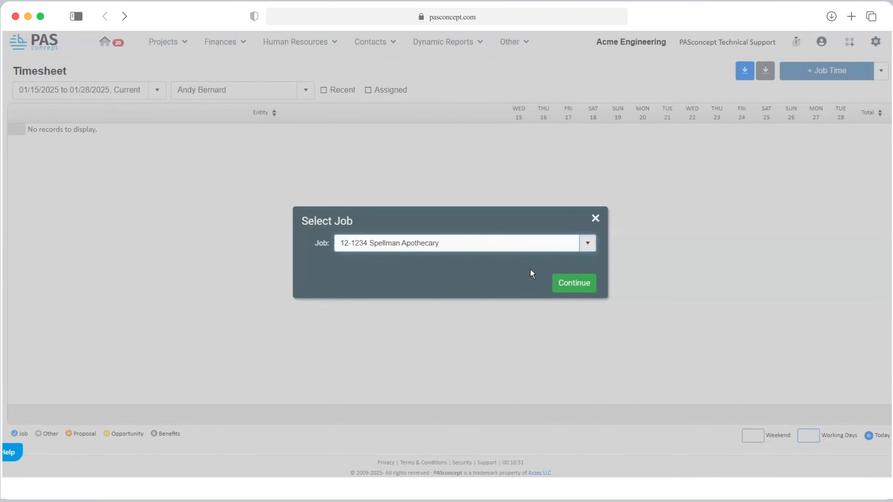
left_click(567, 286)
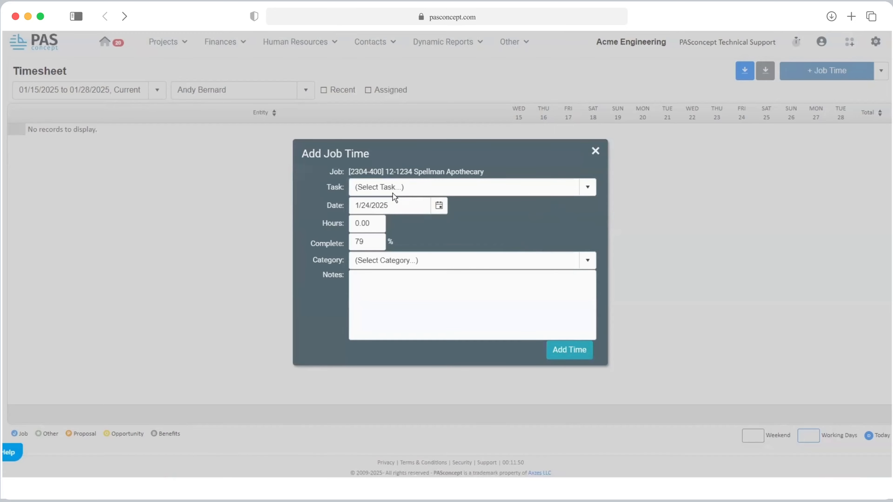
Set the entry's task to [ADD] Drawing Set and Outline Specification document and its date to 1/23/2025.
left_click(387, 187)
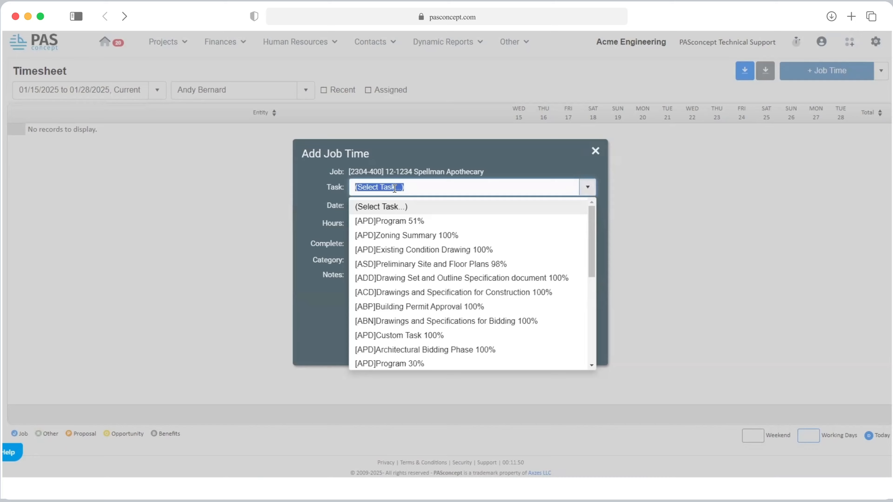
left_click(440, 279)
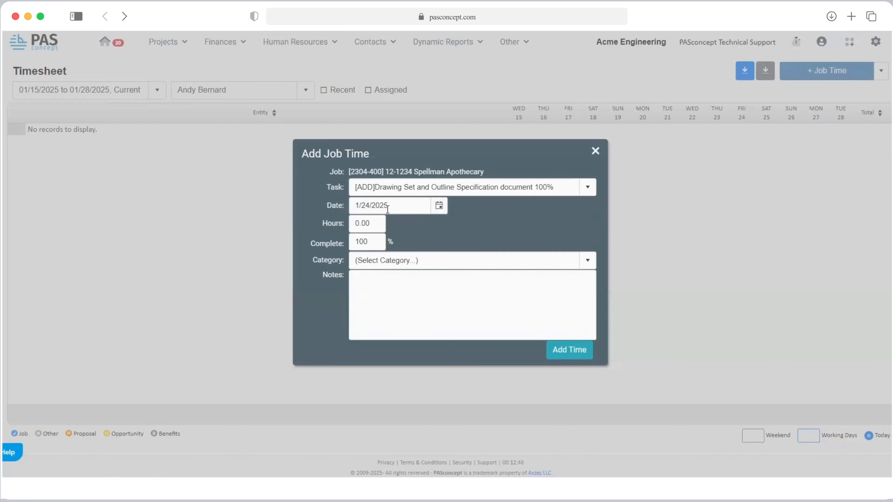
left_click(439, 206)
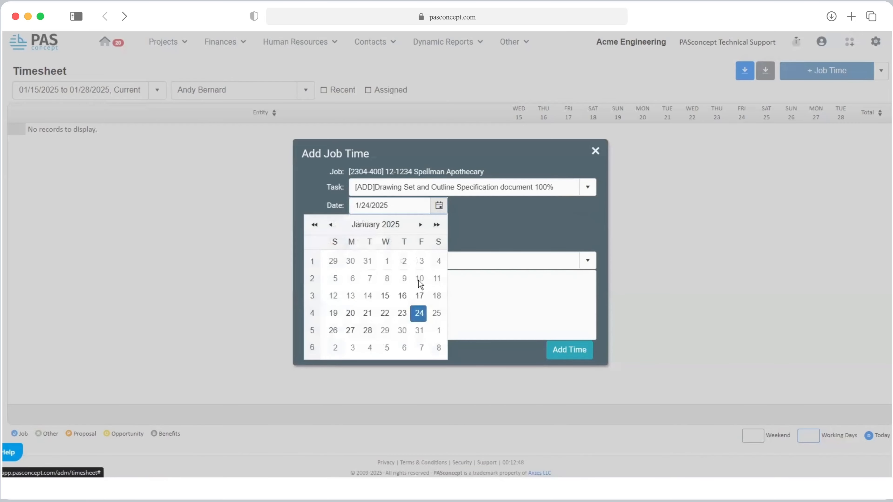
left_click(408, 314)
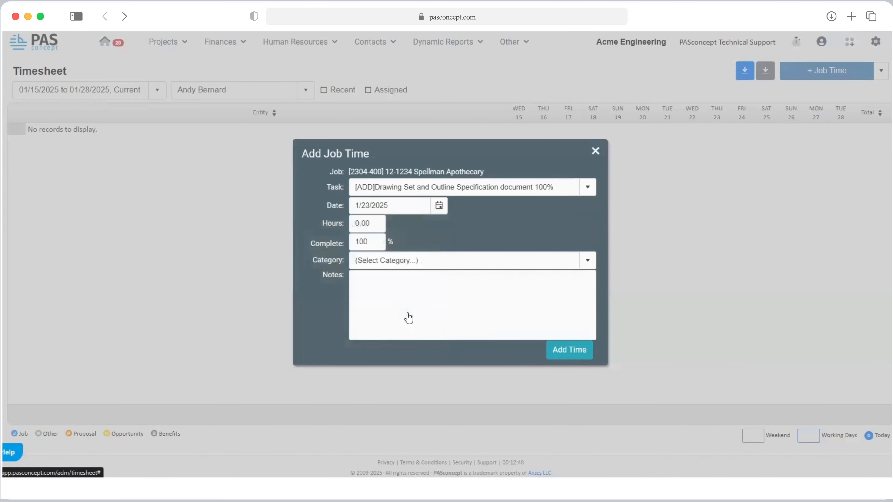
Set the hours worked in the job time entry to 8.
left_click(362, 220)
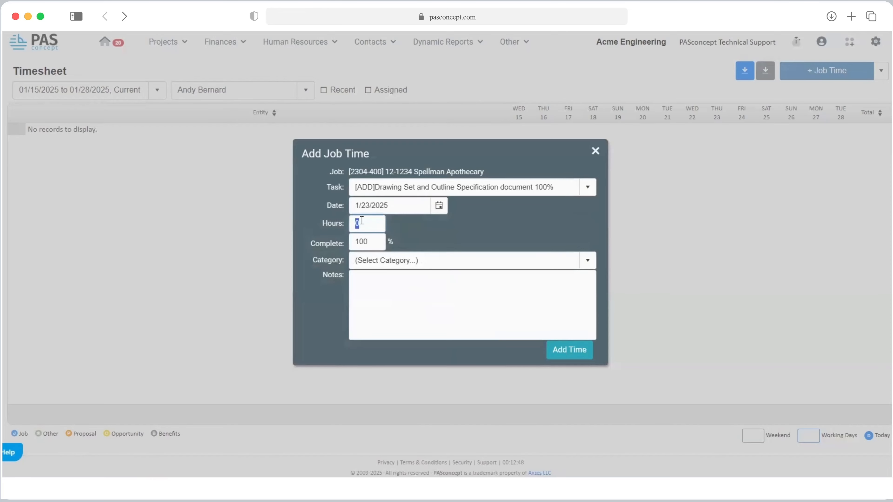
type("8")
key("Tab")
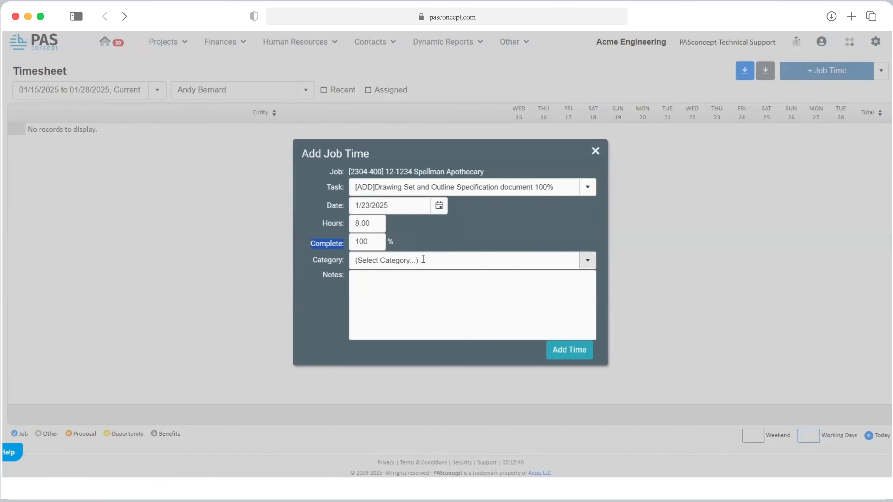
Assign the Additional Service category, leave the notes empty, and add the job time to the timesheet.
left_click(423, 259)
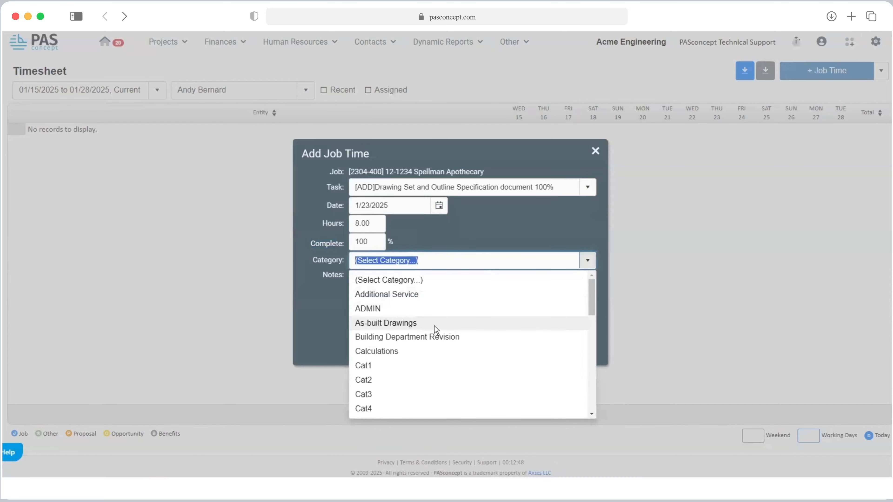
scroll(434, 326, "down", 3)
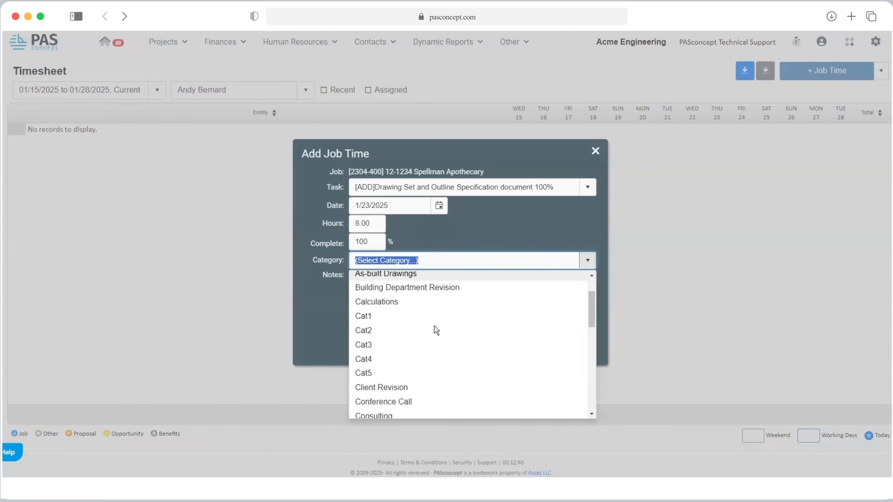
scroll(434, 326, "up", 3)
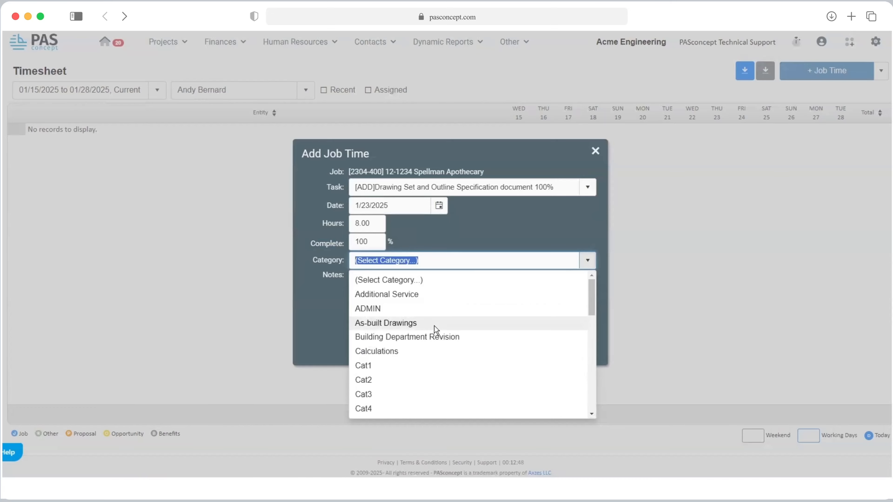
left_click(392, 297)
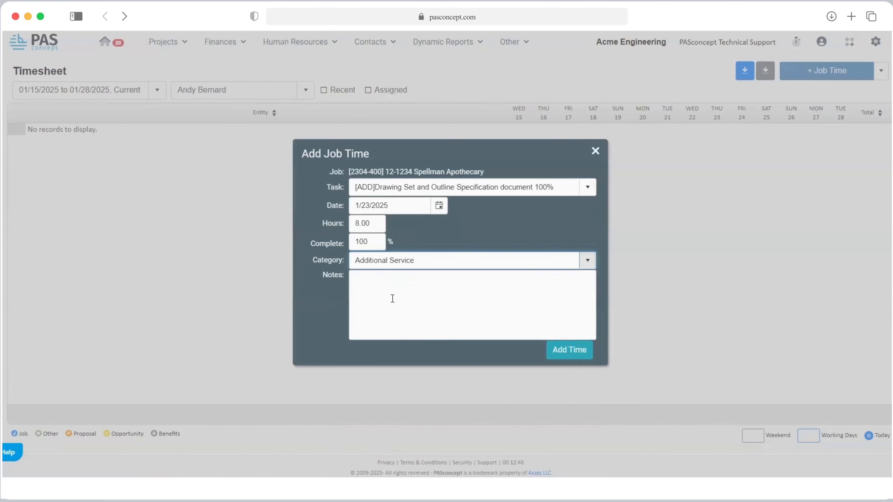
left_click(392, 298)
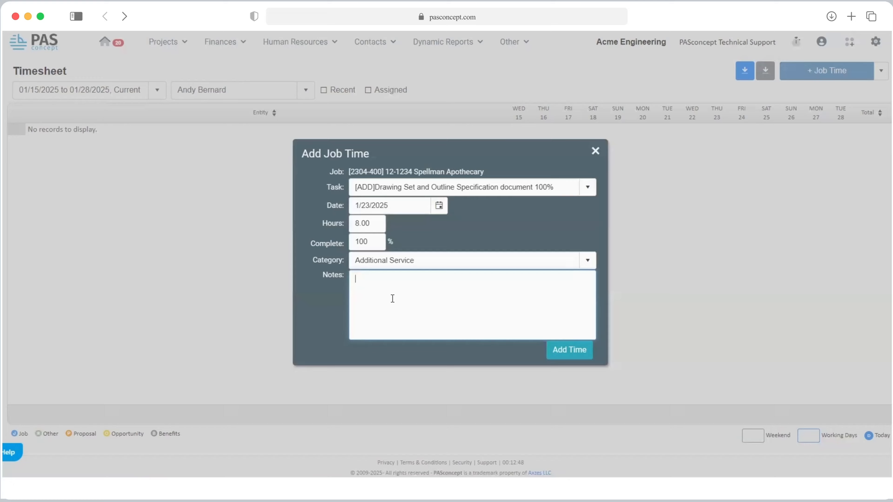
left_click(586, 361)
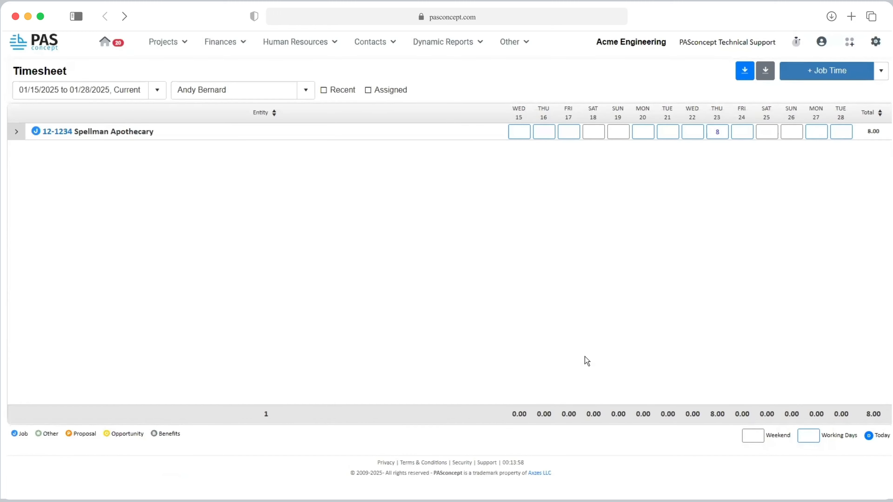
Expand the Spellman Apothecary row in the timesheet to view its category and task detail.
left_click(17, 131)
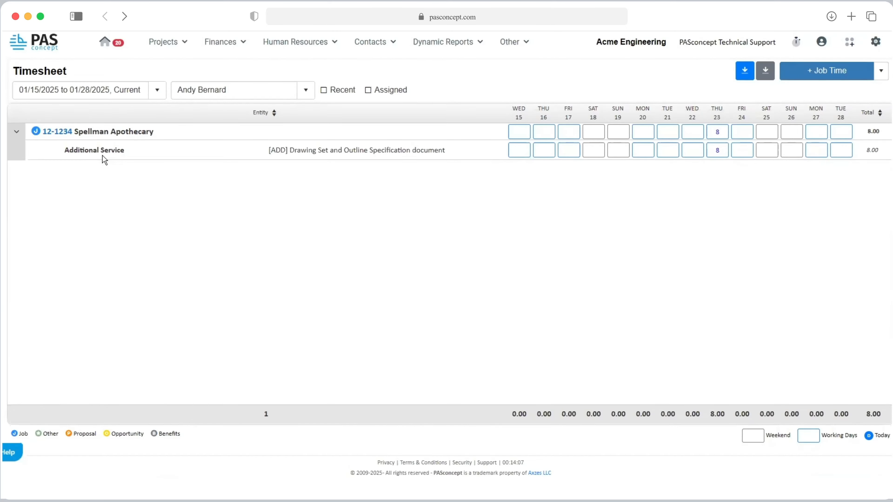
Return to the home dashboard and open the PASconcept Support help form.
left_click(113, 45)
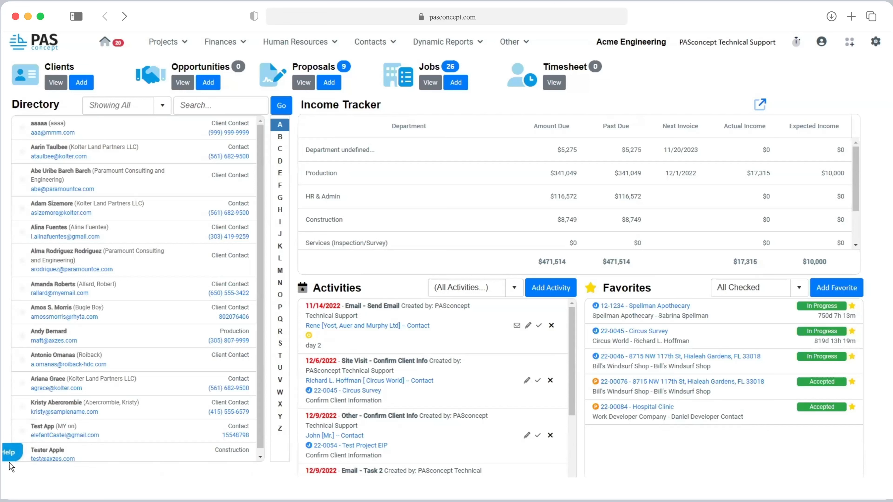
left_click(5, 456)
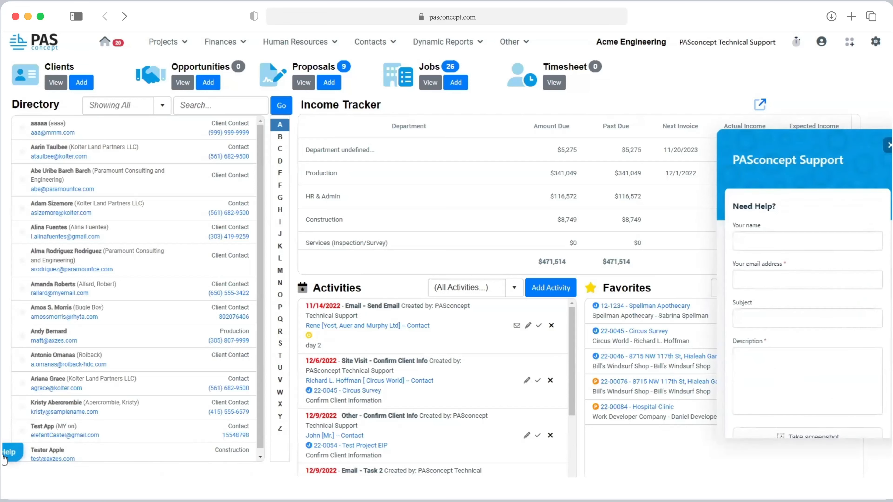